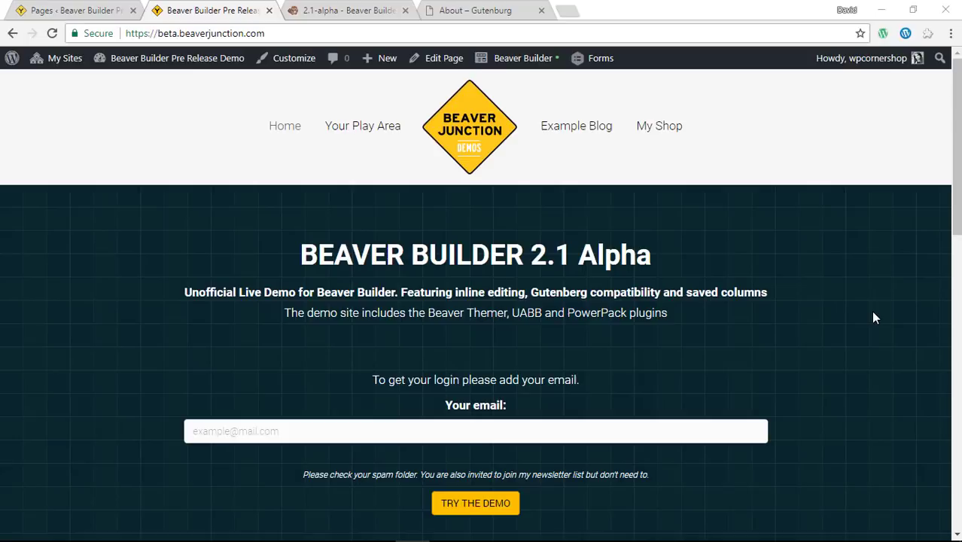
# Read the "Overview of Beaver Builder 2.1 alpha" article in the knowledge base and return to the 2.1-alpha article list.
pyautogui.click(353, 10)
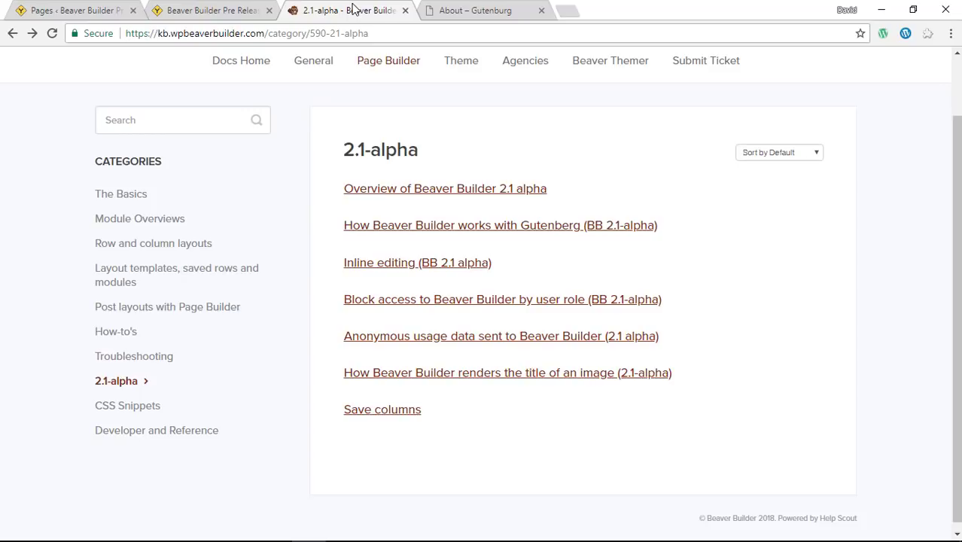
pyautogui.click(462, 192)
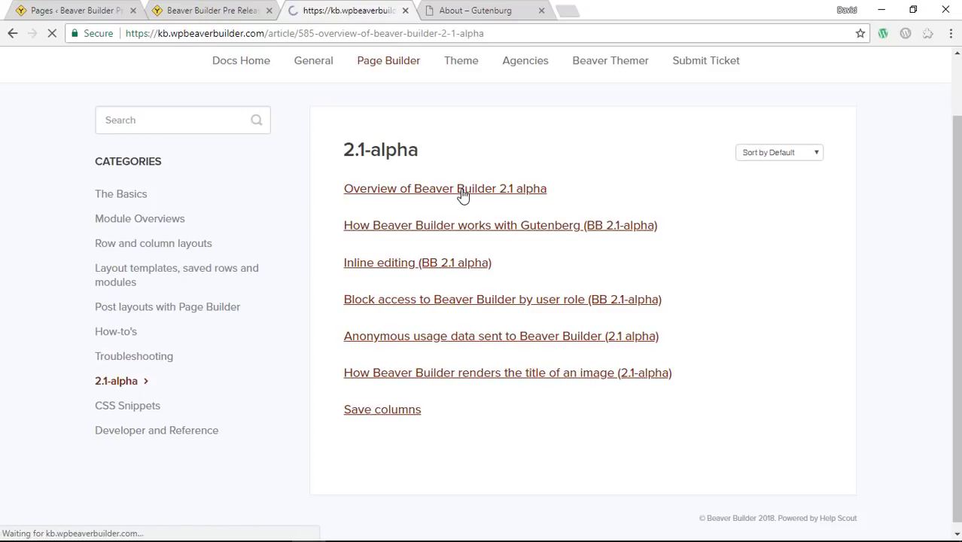
pyautogui.moveTo(958, 106)
pyautogui.mouseDown()
pyautogui.moveTo(947, 493)
pyautogui.moveTo(937, 355)
pyautogui.moveTo(943, 108)
pyautogui.mouseUp()
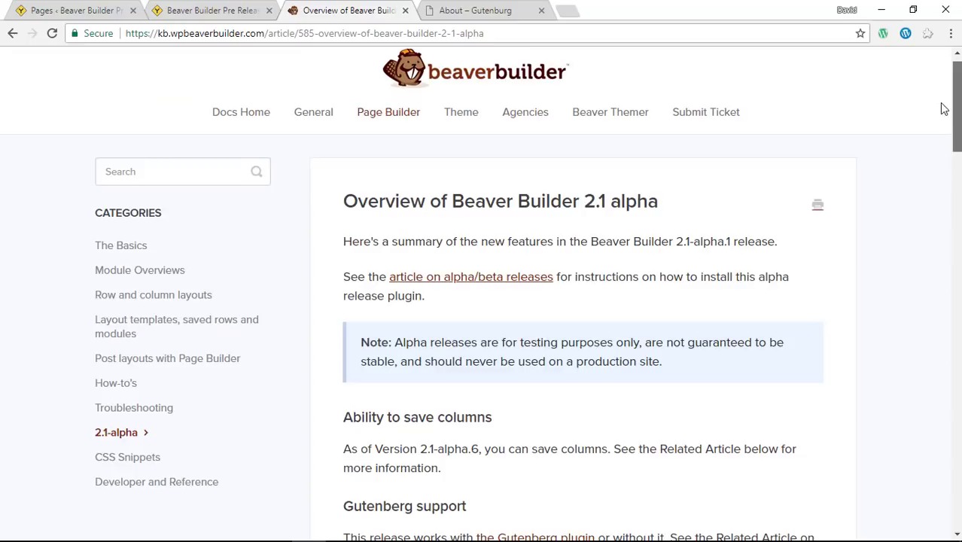
pyautogui.click(12, 34)
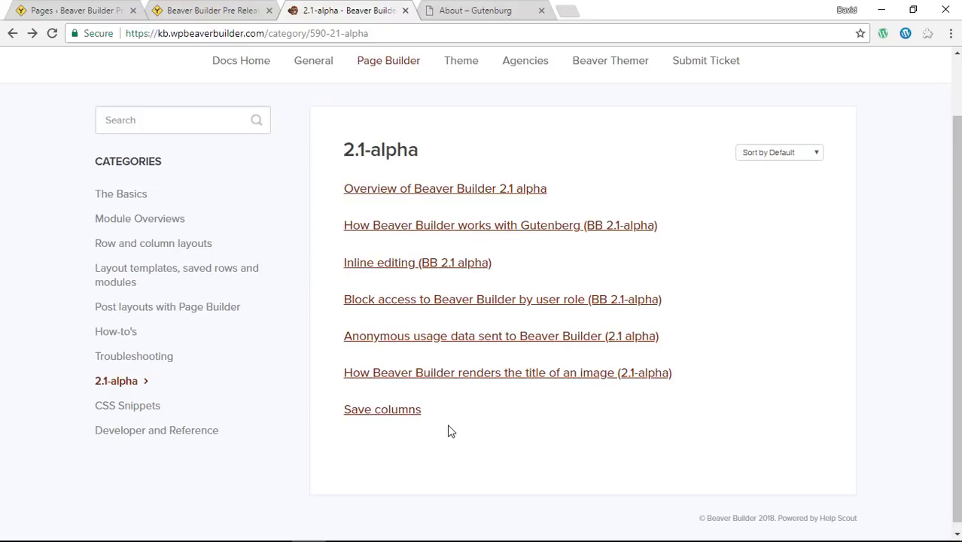
# Open the beta.beaverjunction.com homepage in the Beaver Builder editor and read through its notifications.
pyautogui.click(213, 9)
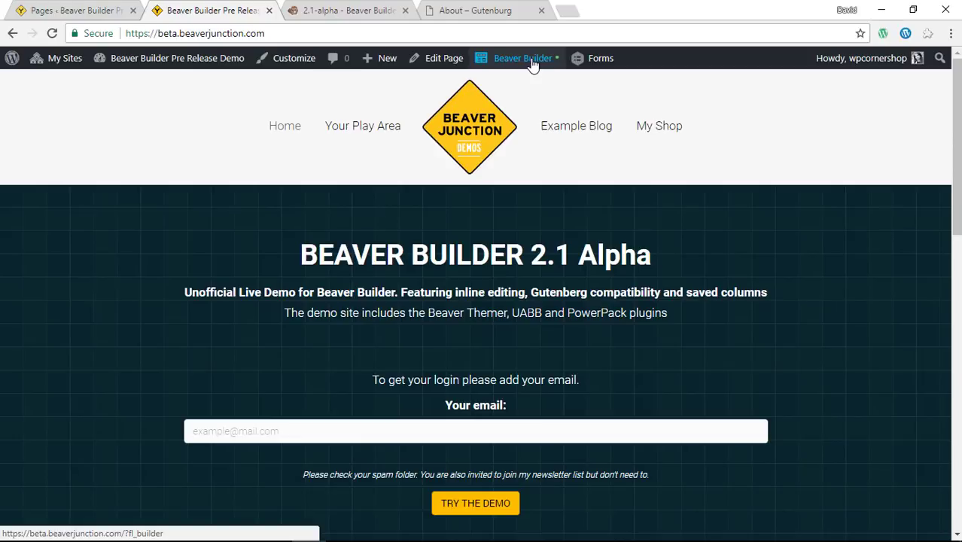
pyautogui.click(508, 68)
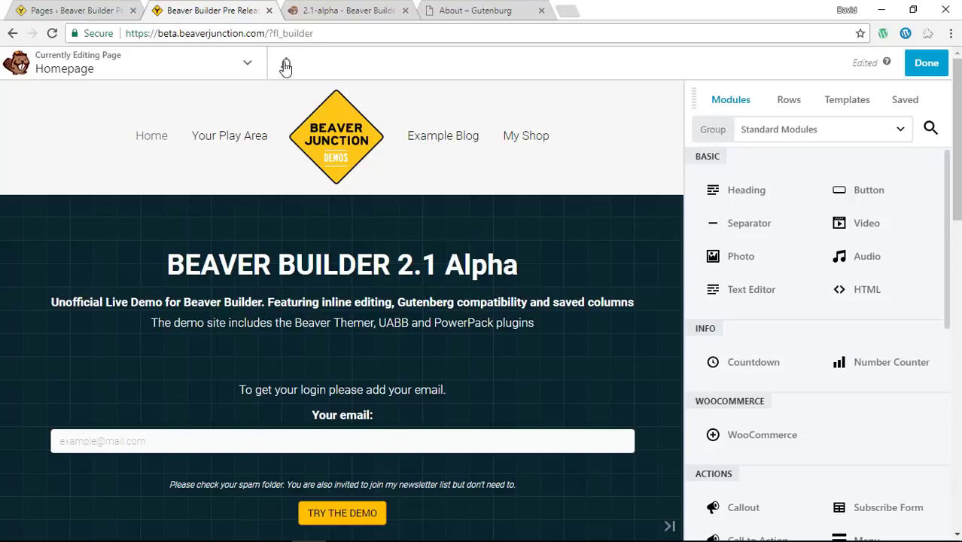
pyautogui.click(286, 66)
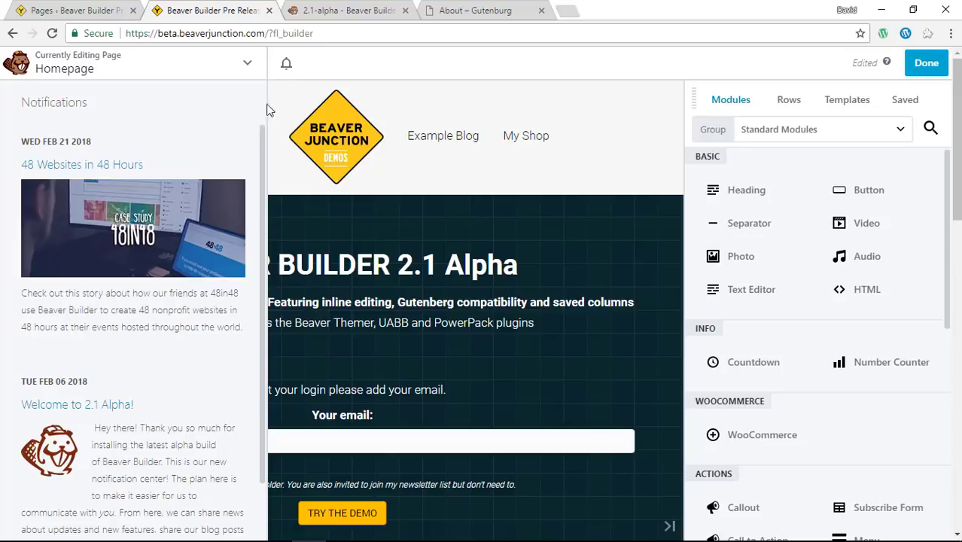
pyautogui.scroll(-2, 256, 188)
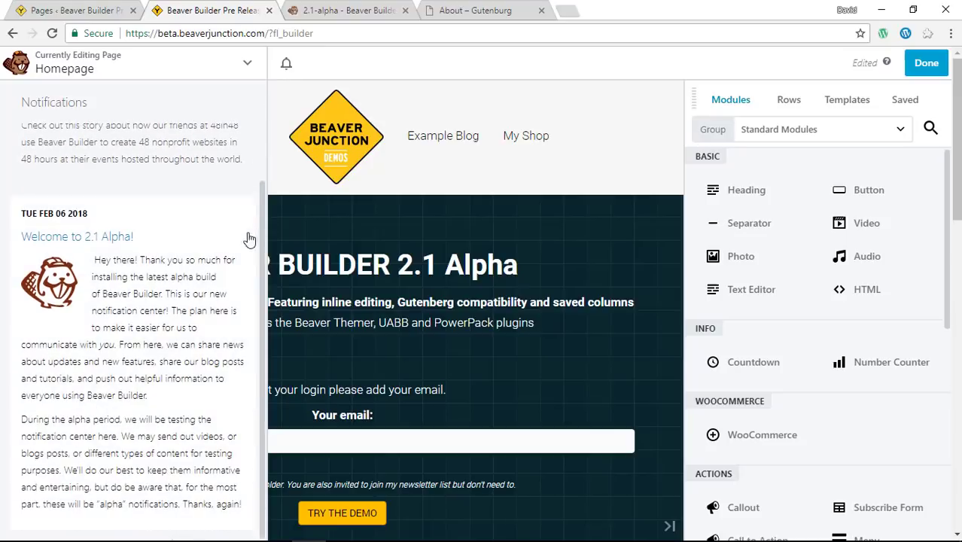
pyautogui.scroll(2, 260, 247)
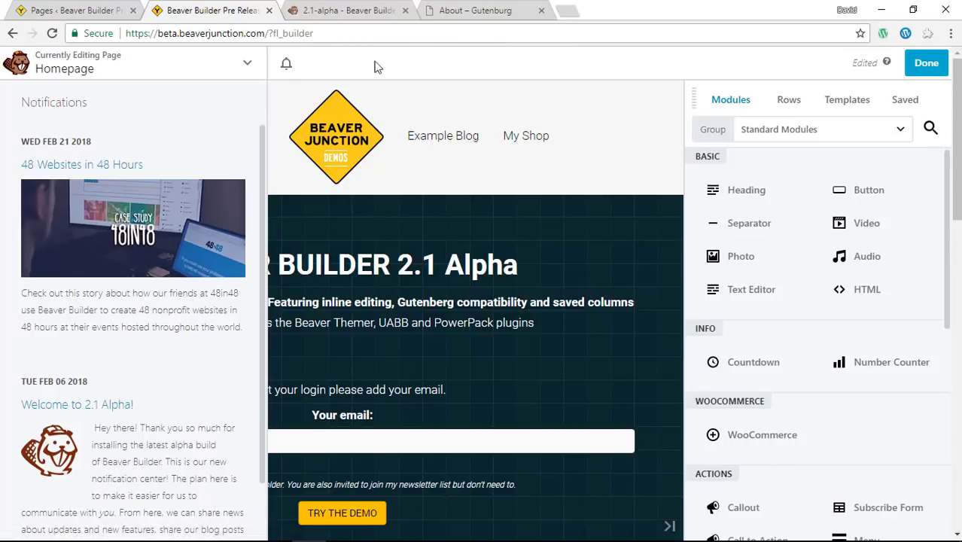
# Switch to the Gutenburg site's About page in the editor and examine its header and company slogan sections.
pyautogui.click(466, 13)
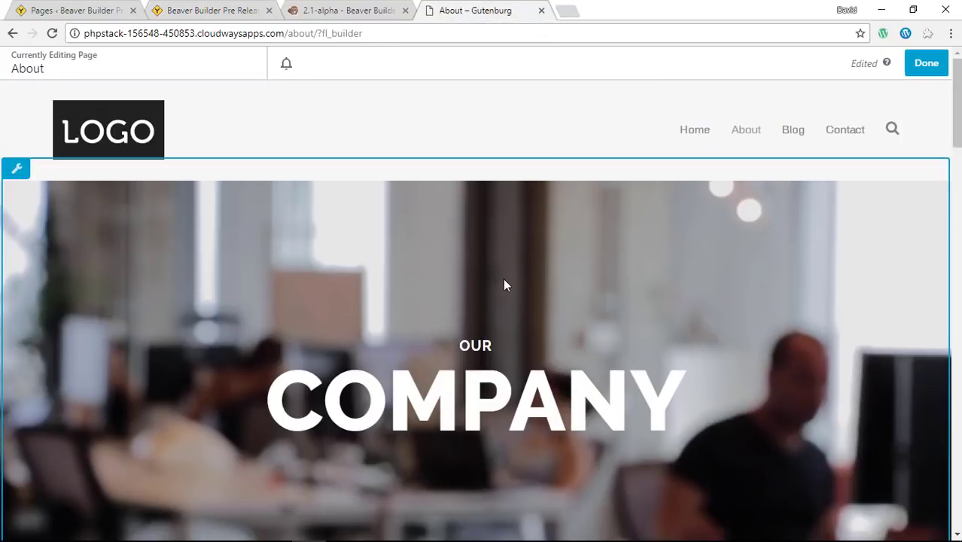
pyautogui.scroll(-2, 510, 278)
pyautogui.scroll(-2, 614, 264)
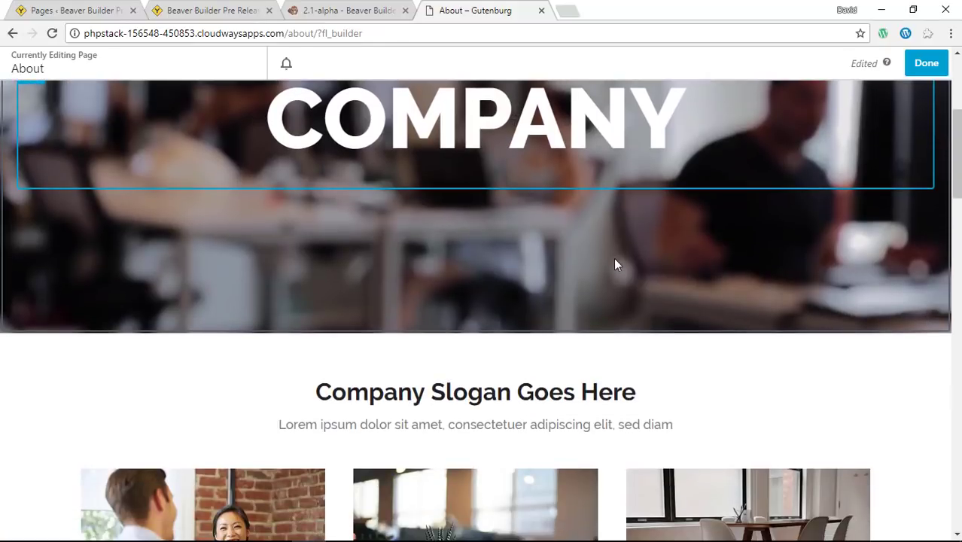
pyautogui.scroll(-3, 481, 316)
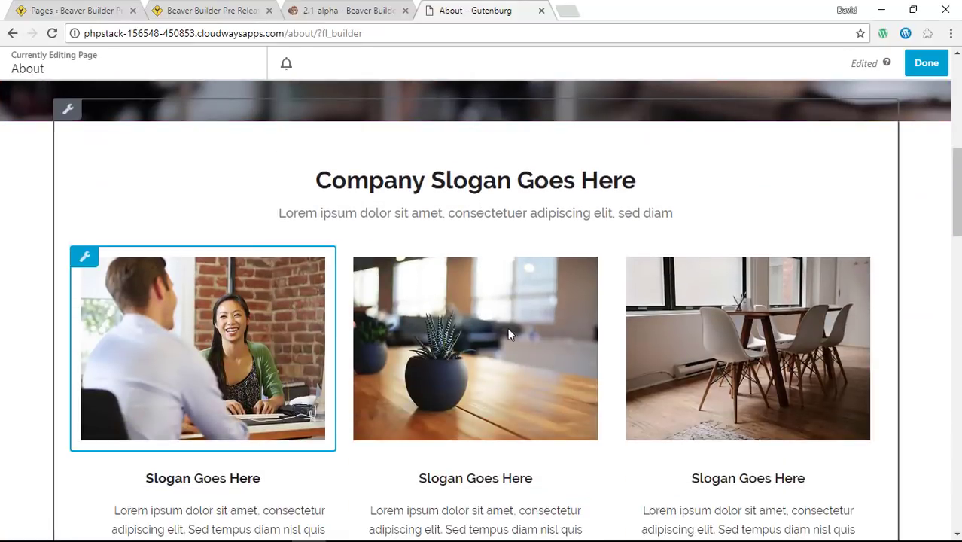
pyautogui.scroll(-2, 776, 257)
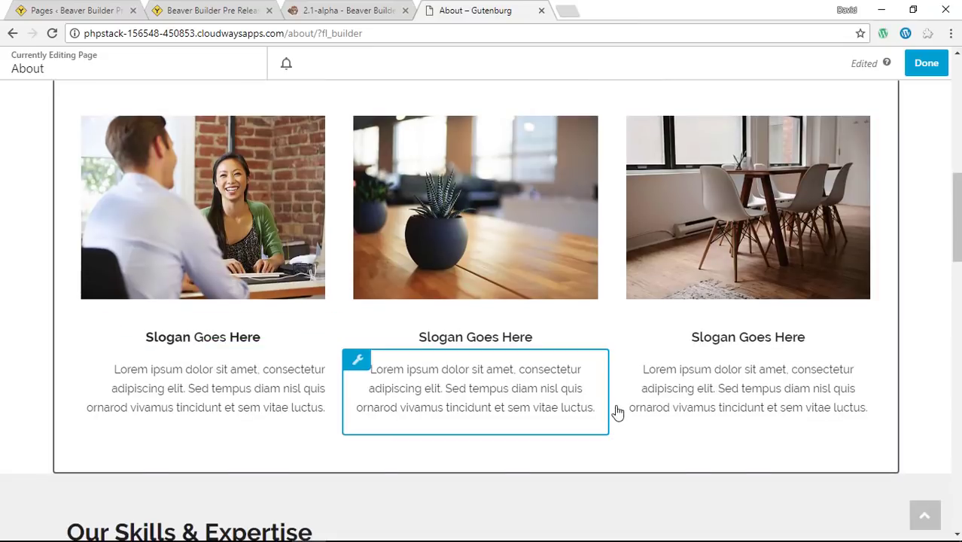
pyautogui.scroll(2, 617, 412)
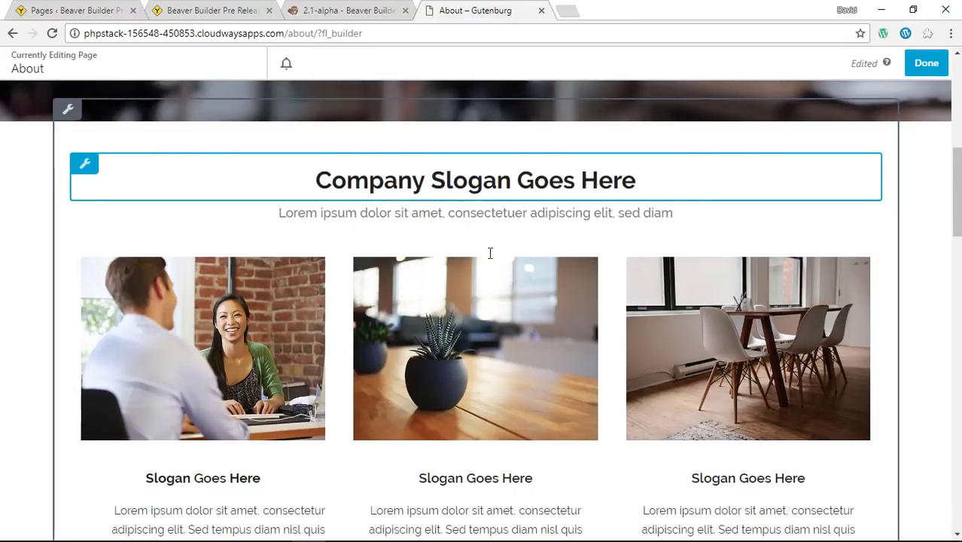
pyautogui.scroll(3, 495, 317)
# Insert "ssdf" after "Sed" in the first slogan column's paragraph inline, trying centre and left alignment before restoring right alignment.
pyautogui.scroll(-7, 496, 318)
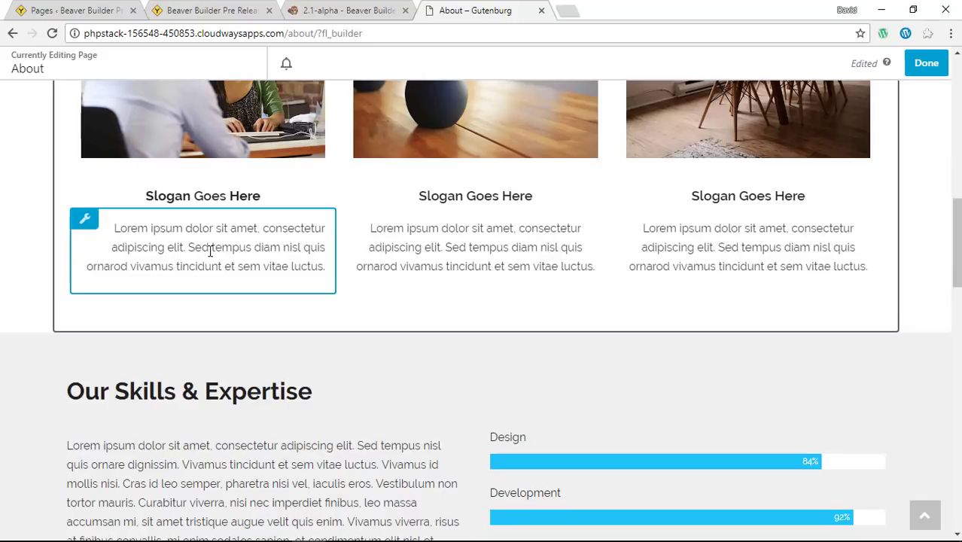
pyautogui.click(210, 251)
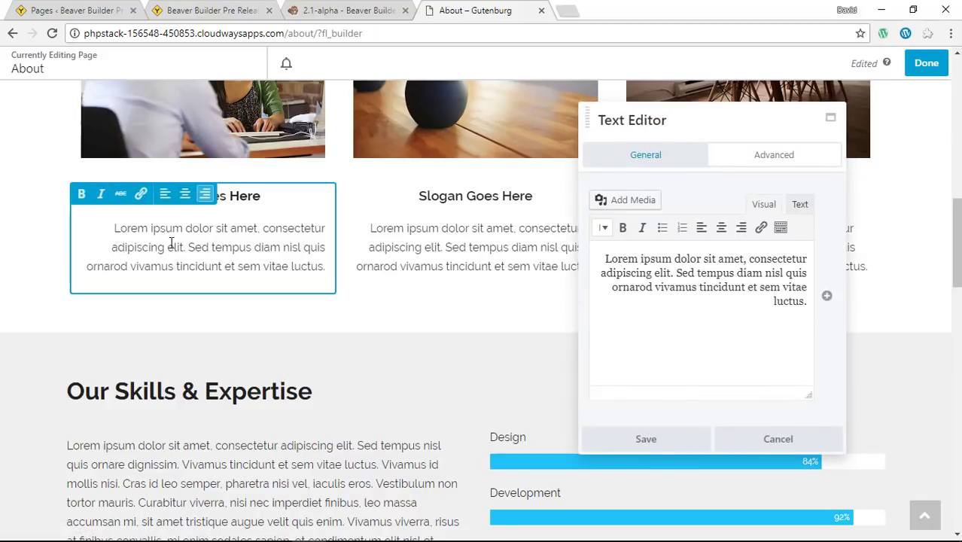
pyautogui.write('ssdf')
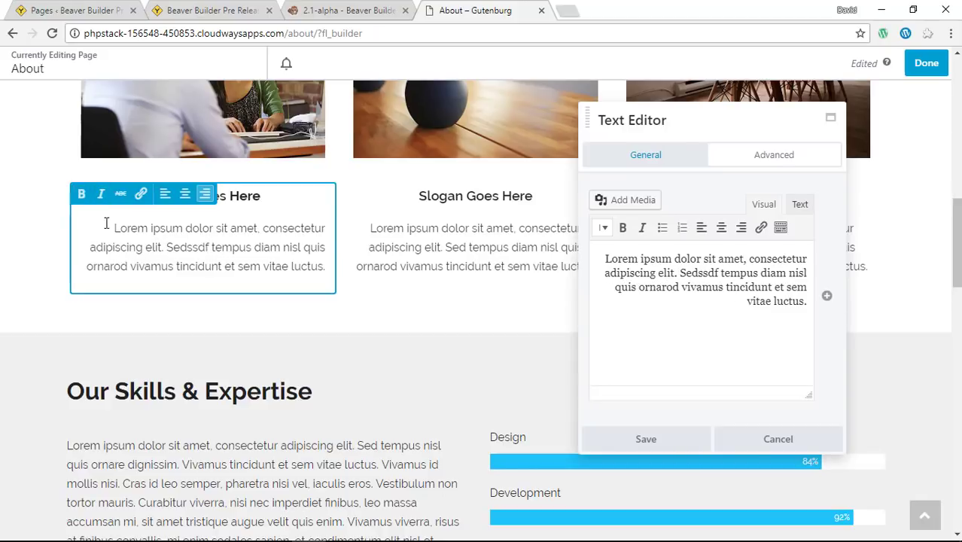
pyautogui.click(184, 194)
pyautogui.click(165, 195)
pyautogui.hotkey('alt', 'shift', 'r')
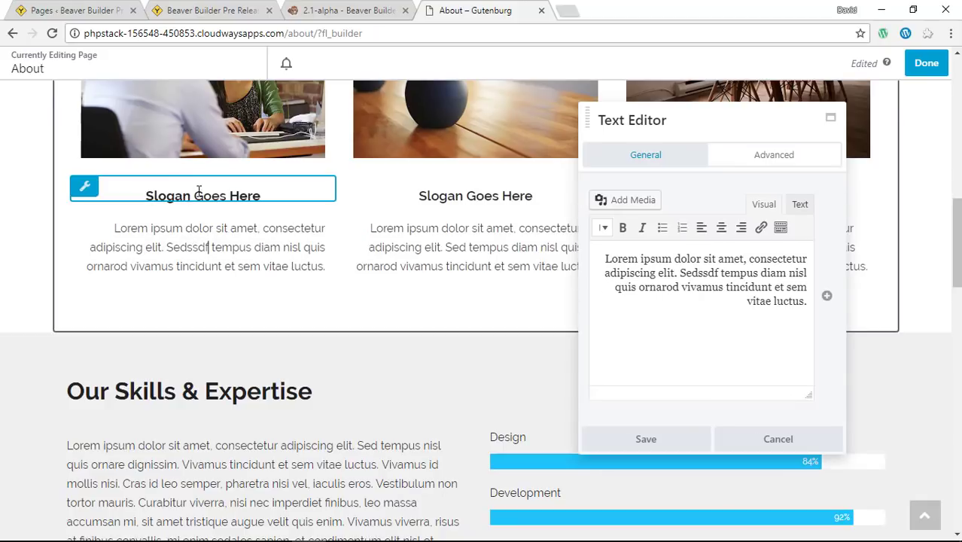
# Open the first column's "Slogan Goes Here" heading for inline editing and reposition its settings window.
pyautogui.click(198, 193)
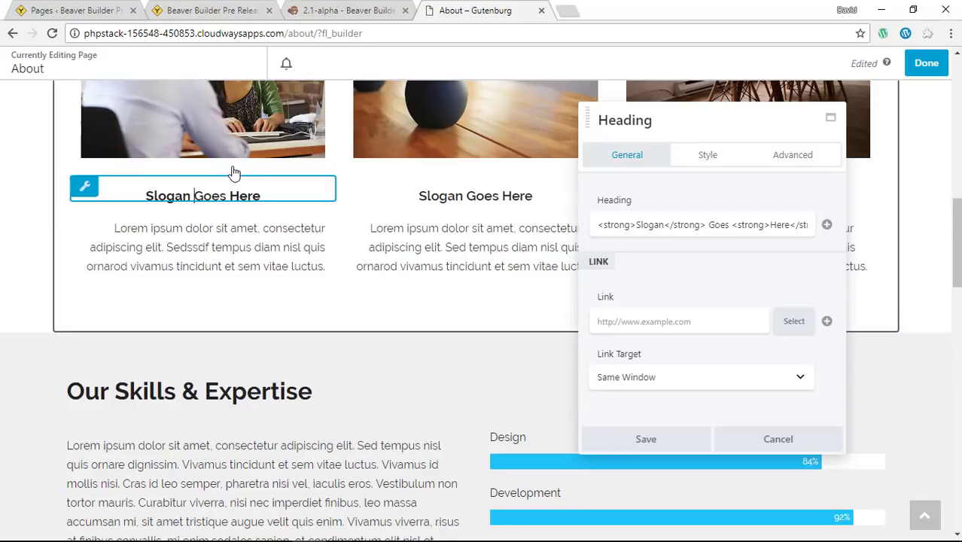
pyautogui.click(197, 198)
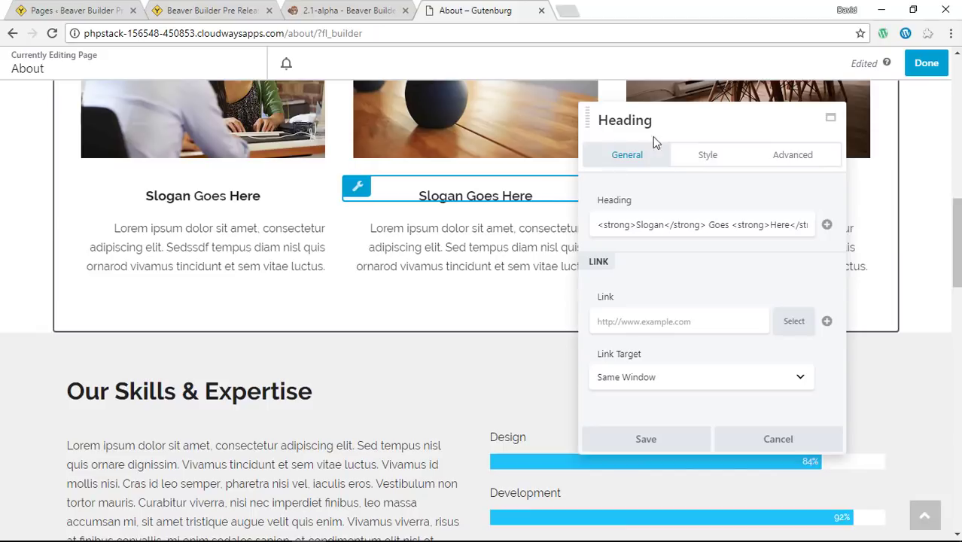
pyautogui.moveTo(624, 140); pyautogui.dragTo(854, 168)
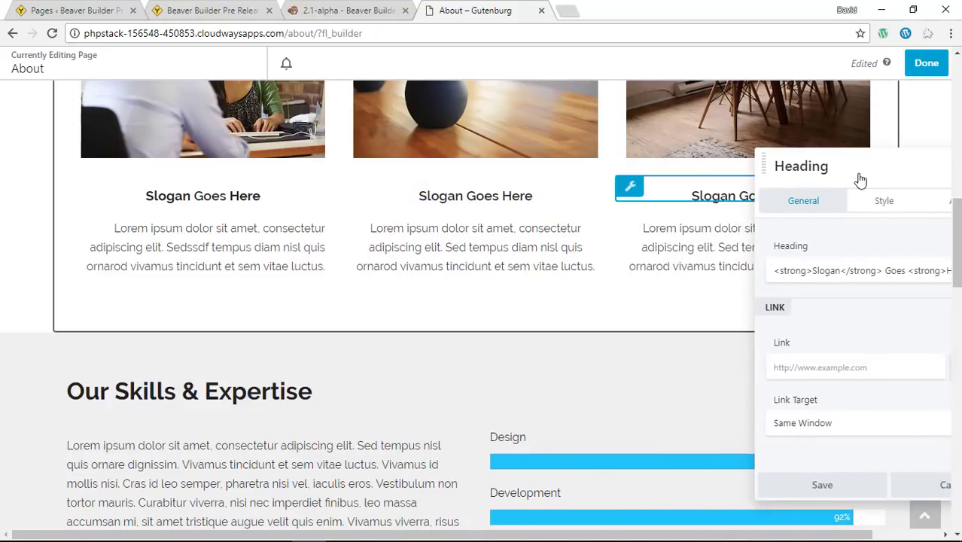
pyautogui.moveTo(827, 167); pyautogui.dragTo(557, 157)
# View the text settings of the first and second columns' paragraphs in turn, moving the settings window off the text.
pyautogui.click(249, 228)
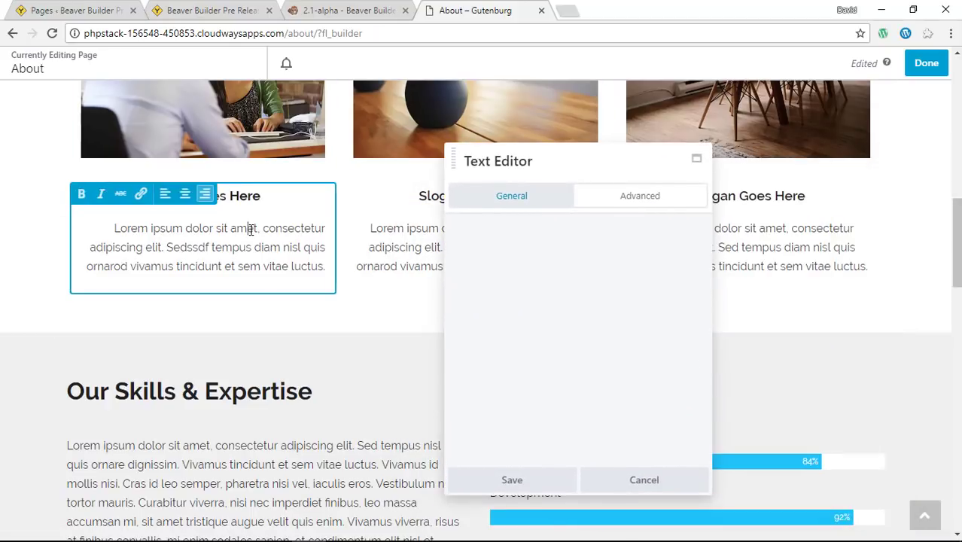
pyautogui.click(406, 234)
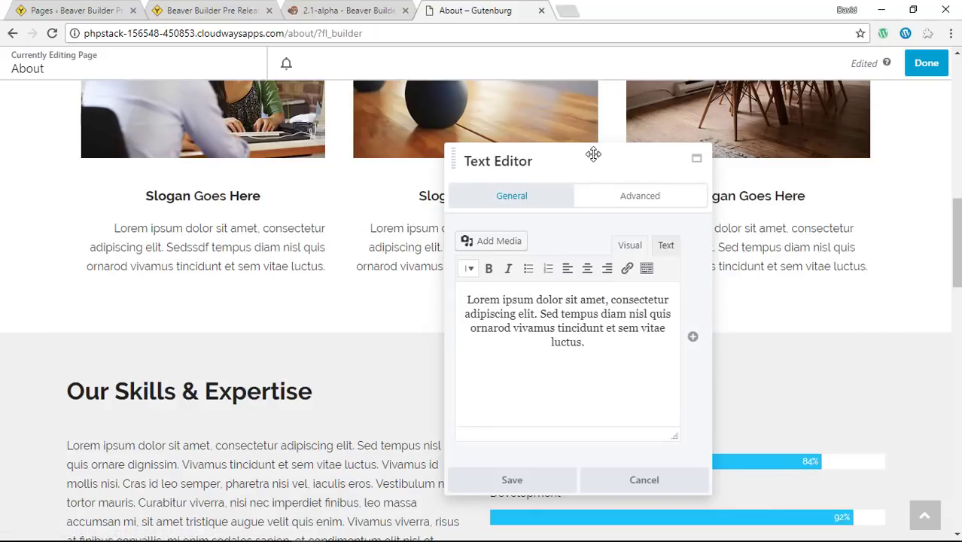
pyautogui.moveTo(597, 156); pyautogui.dragTo(785, 123)
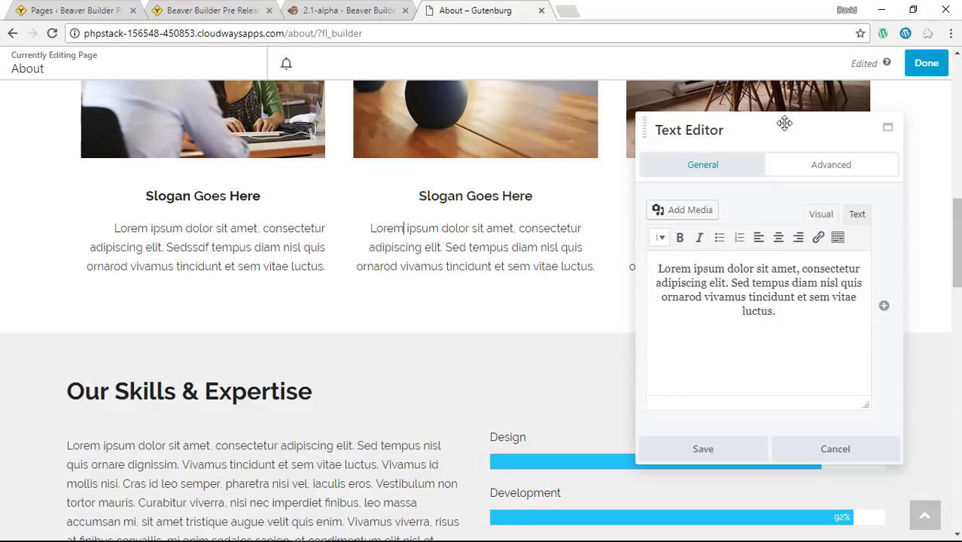
pyautogui.click(232, 241)
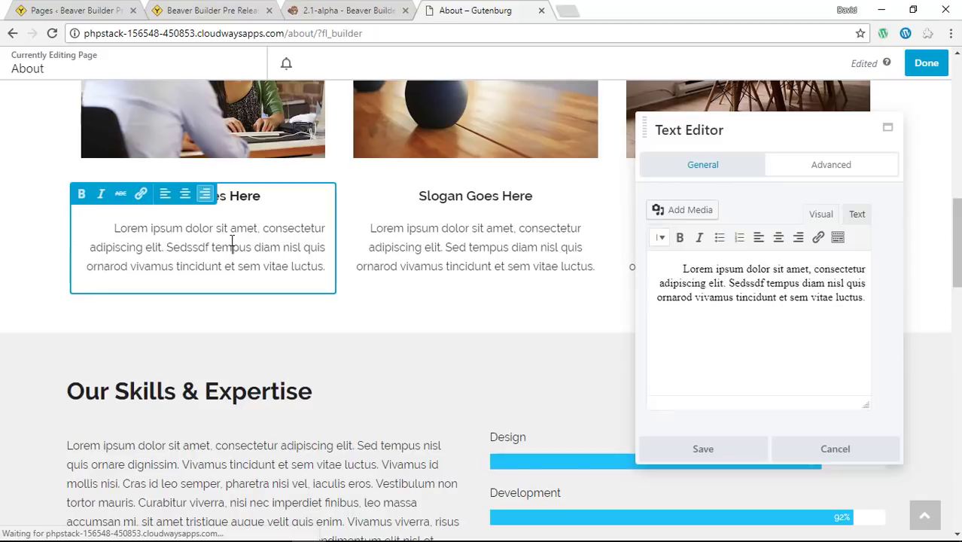
pyautogui.click(745, 155)
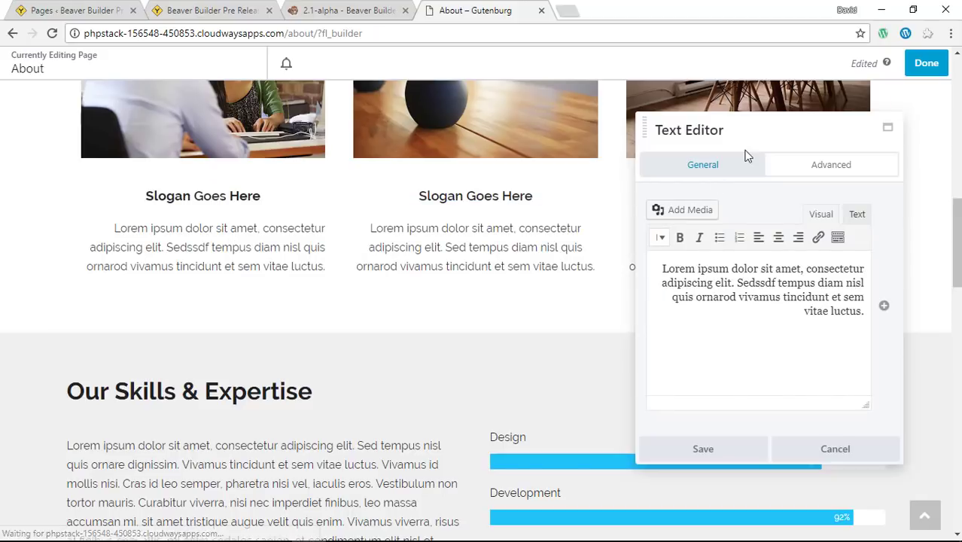
# Select the first column's paragraph, and view the Style settings of the heading above it.
pyautogui.click(248, 229)
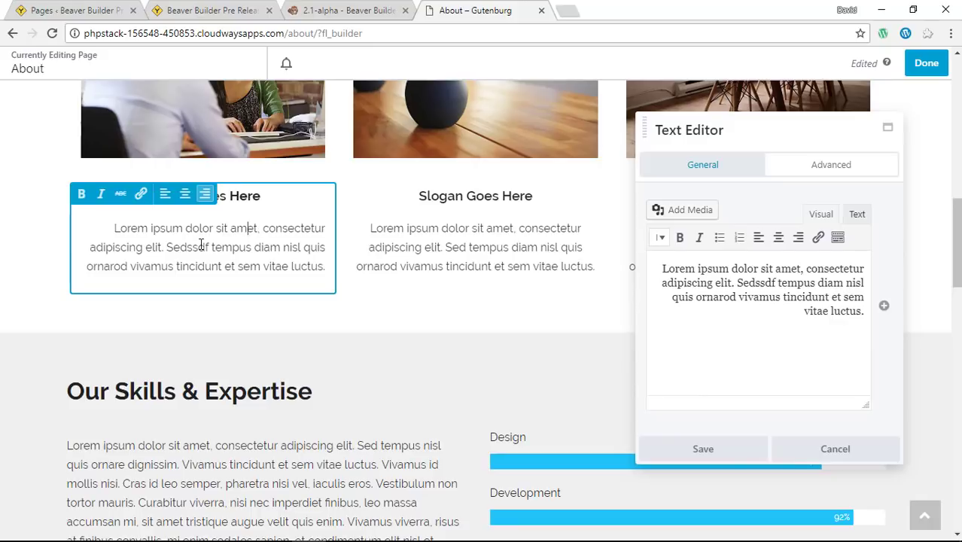
pyautogui.click(226, 195)
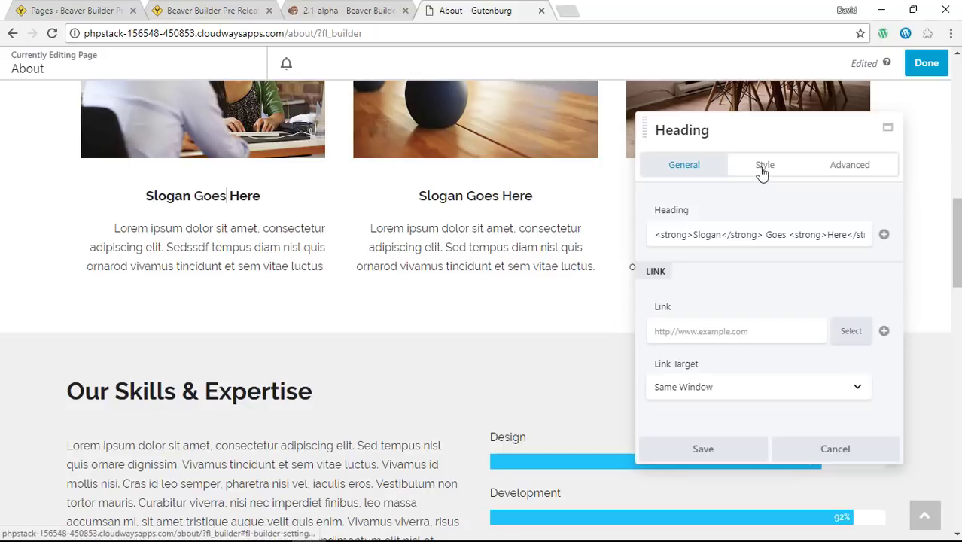
pyautogui.click(763, 170)
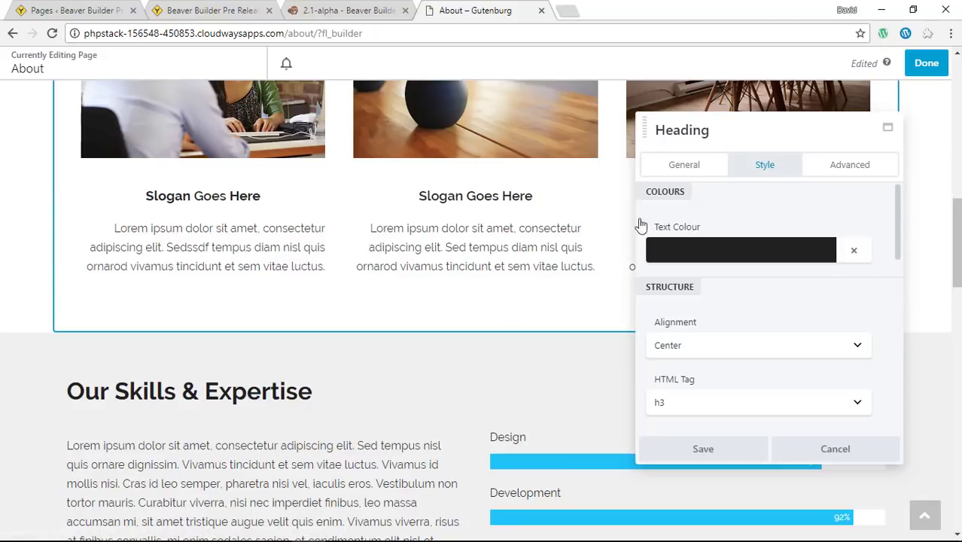
# View the text settings of the second and first columns' paragraphs, cancel the settings, and return to the page's company banner.
pyautogui.click(459, 226)
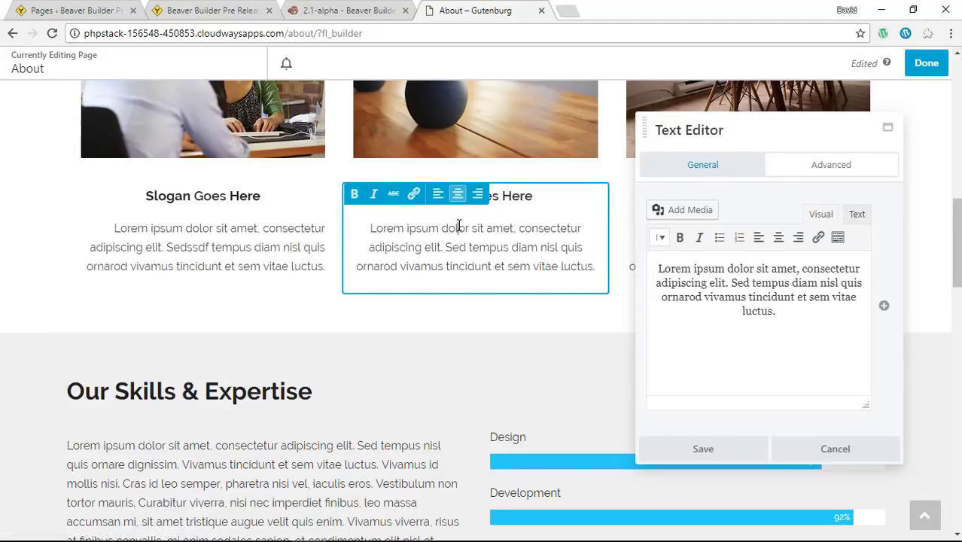
pyautogui.click(235, 230)
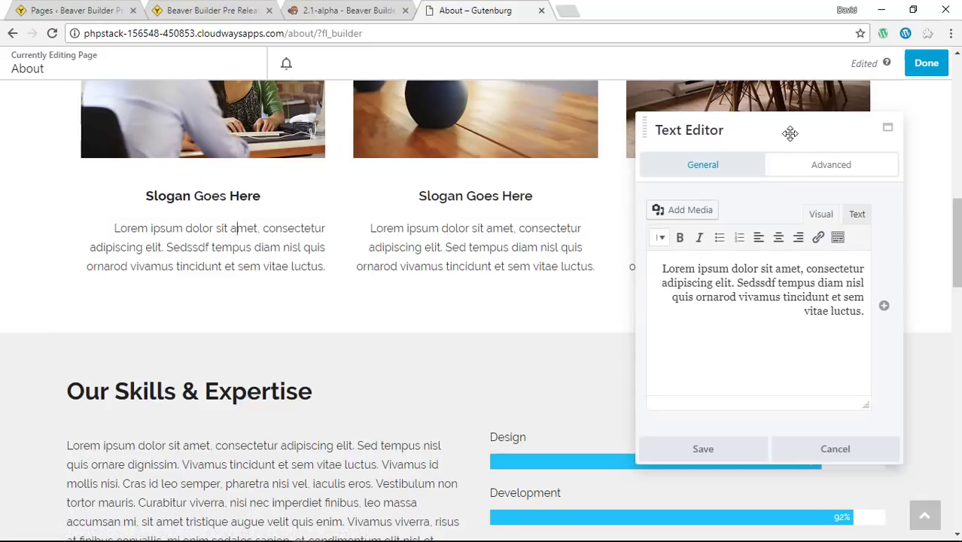
pyautogui.moveTo(791, 133); pyautogui.dragTo(645, 126)
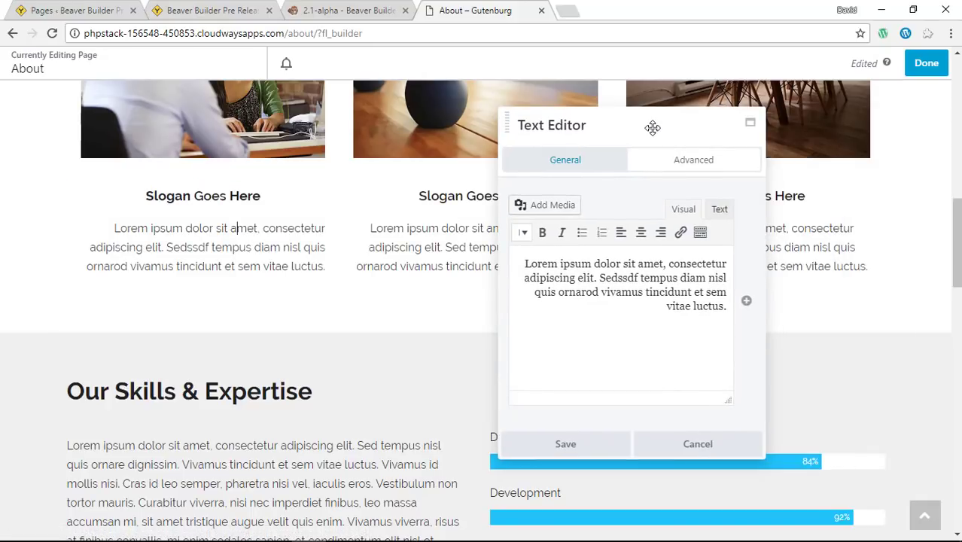
pyautogui.click(701, 445)
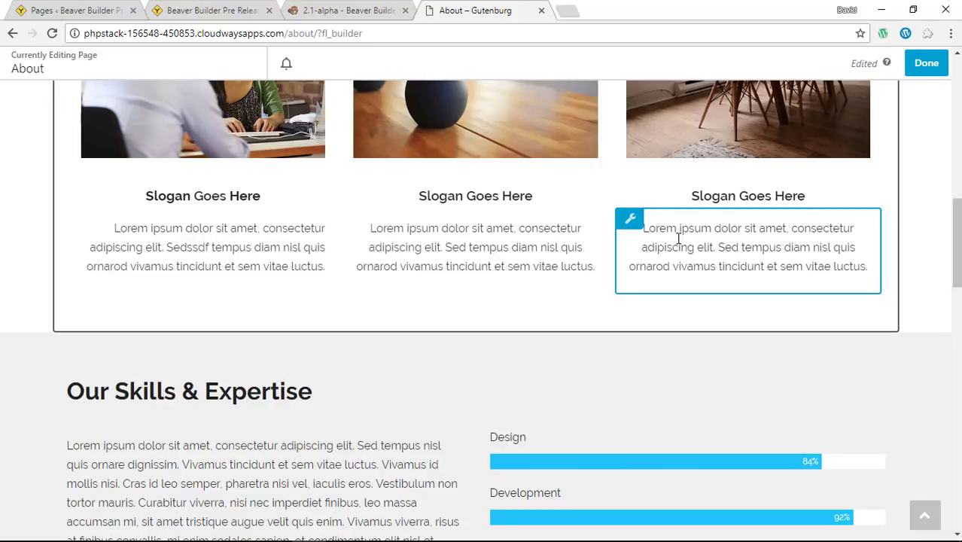
pyautogui.scroll(6, 955, 238)
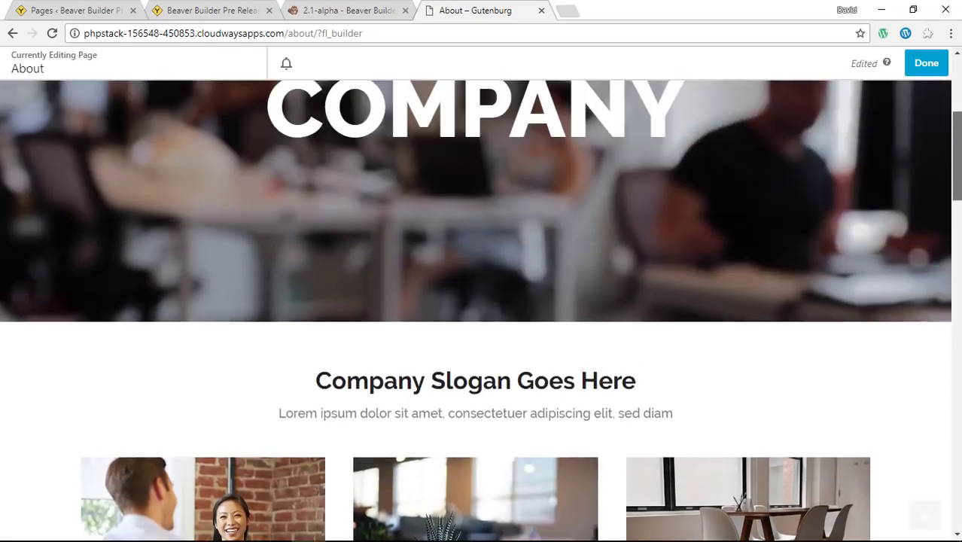
pyautogui.scroll(3, 481, 301)
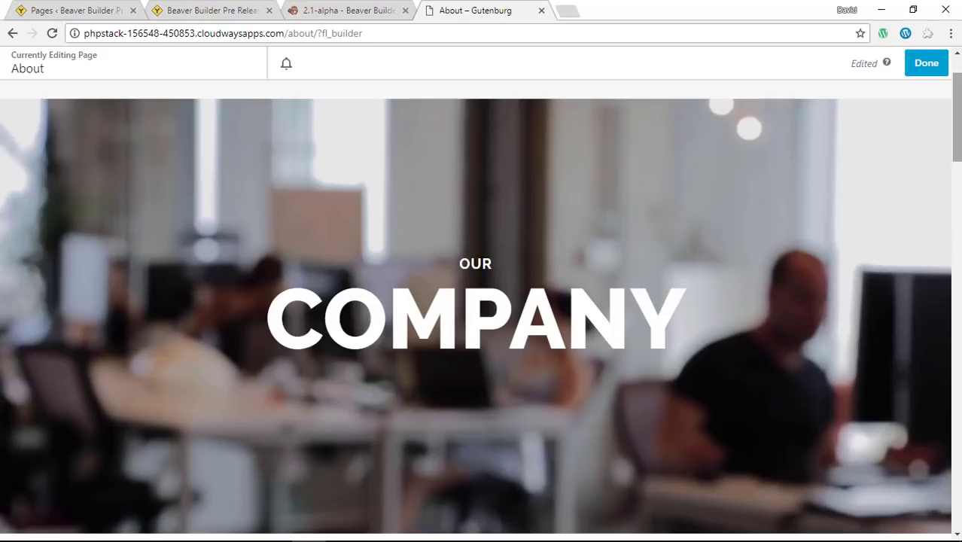
# Switch to the WordPress admin's Pages list and add a new page using the Gutenberg editor.
pyautogui.moveTo(449, 154)
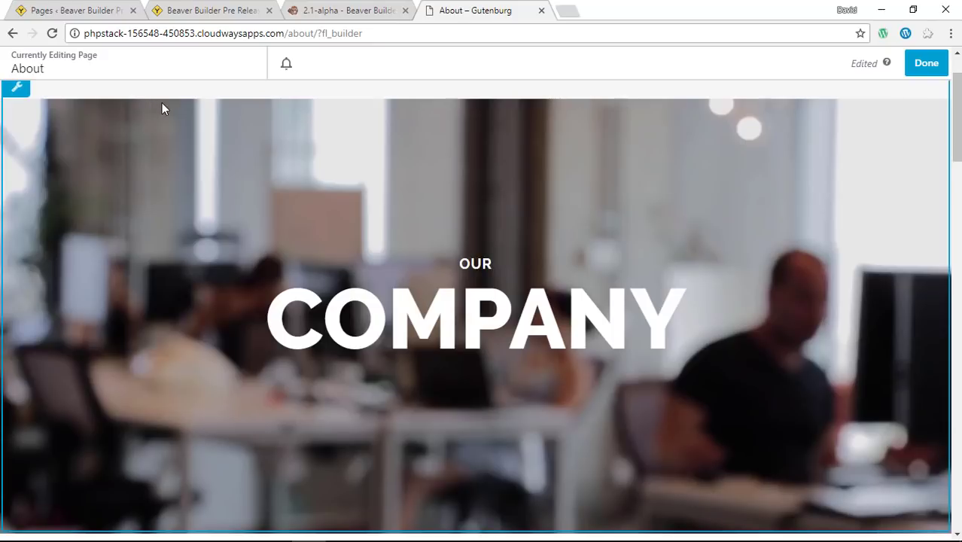
pyautogui.click(105, 7)
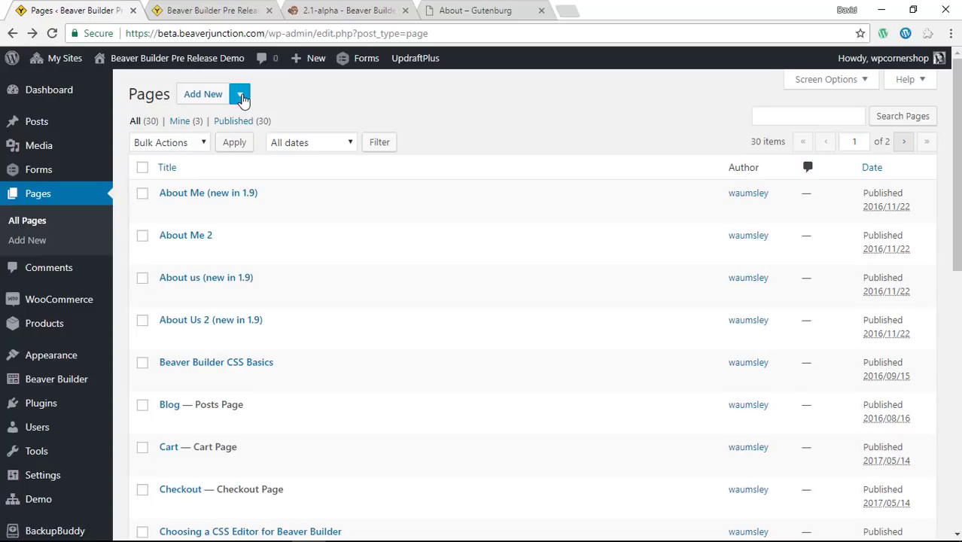
pyautogui.click(241, 96)
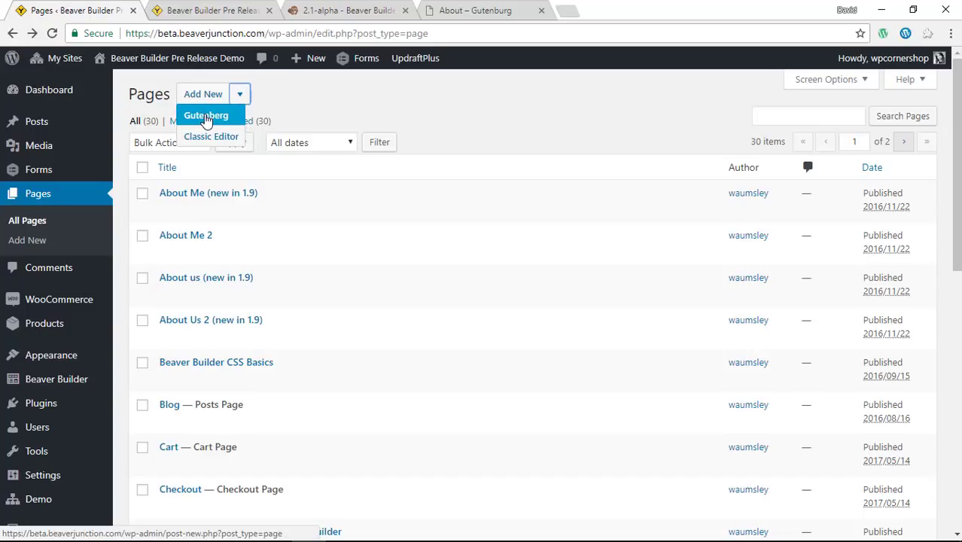
pyautogui.click(207, 121)
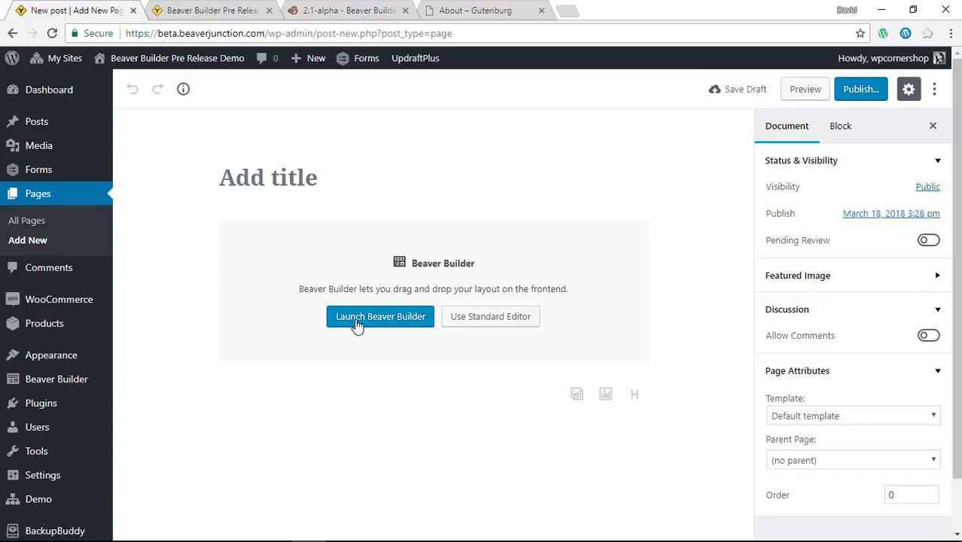
# Choose the standard editor instead of Beaver Builder for the new page and show the available content blocks.
pyautogui.click(482, 320)
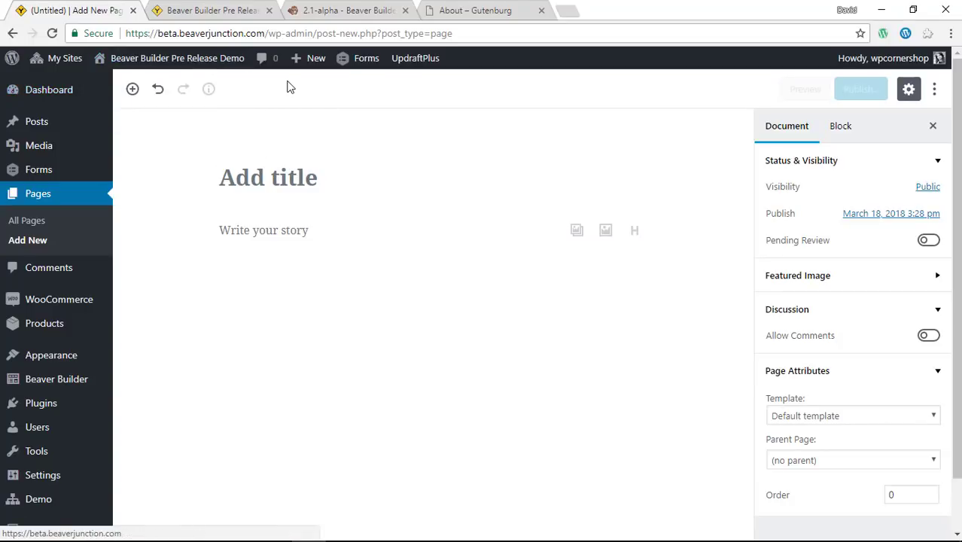
pyautogui.click(132, 89)
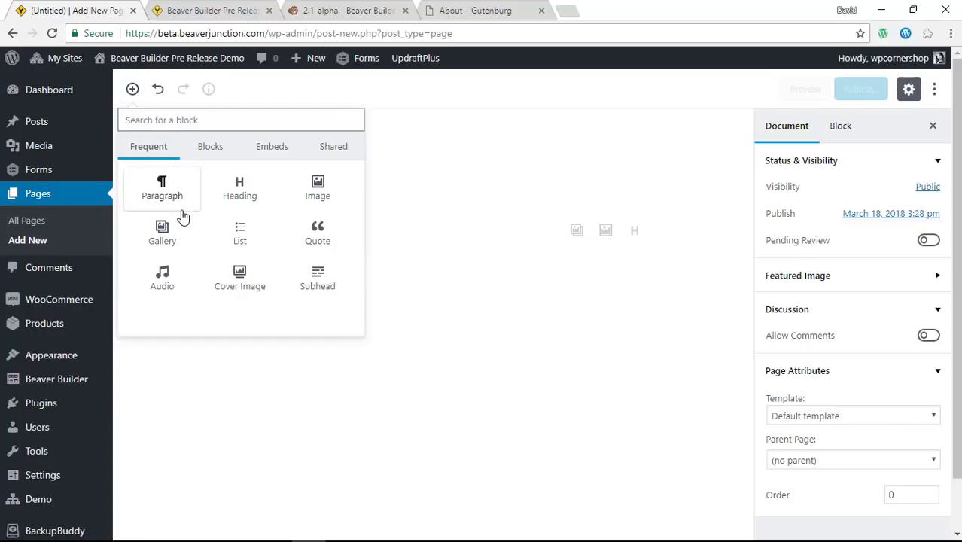